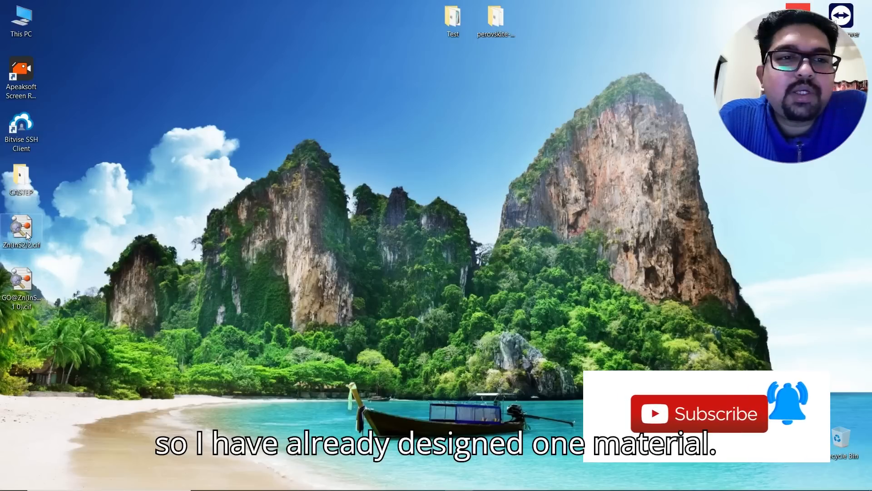
- Open Zn(InS2)2.cif and rotate it into an oblique 3-D view of the whole unit cell
double_click(27, 232)
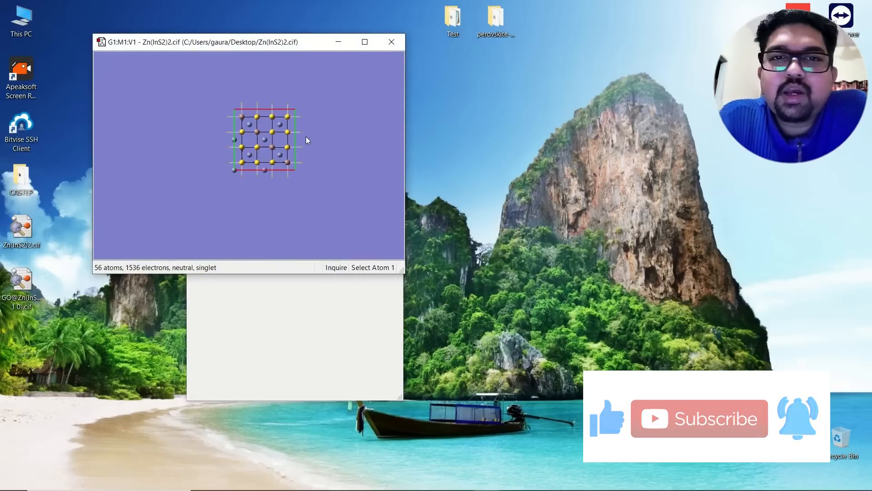
right_drag(306, 136, 294, 43)
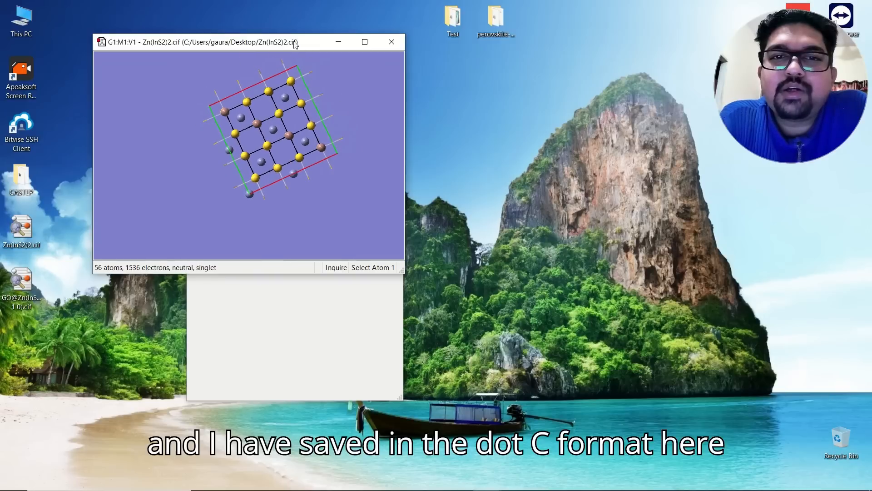
drag(294, 56, 282, 169)
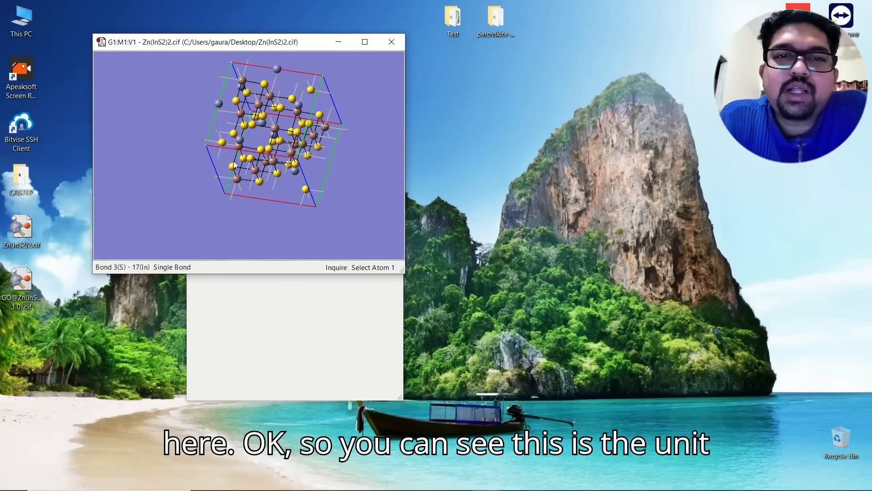
mouse_move(256, 171)
right_down()
mouse_move(272, 148)
mouse_move(267, 163)
right_up()
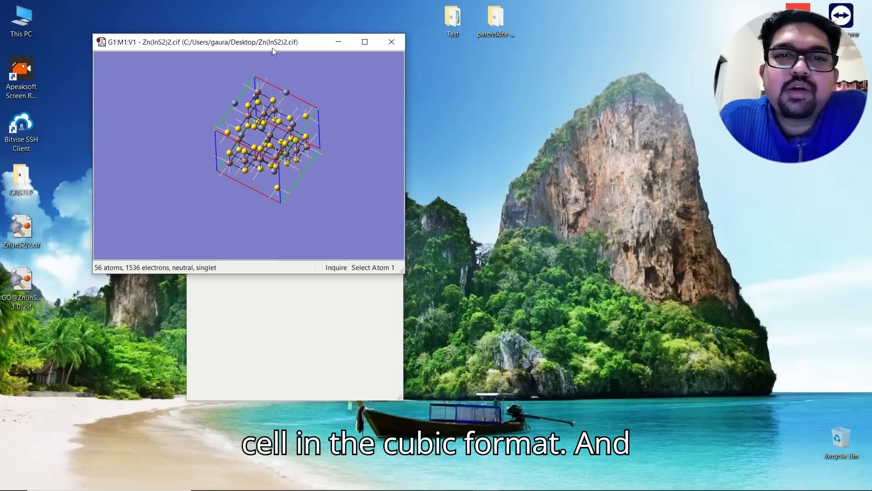
- Open the PBC settings from the Tools menu and place the window beside the structure
right_click(151, 100)
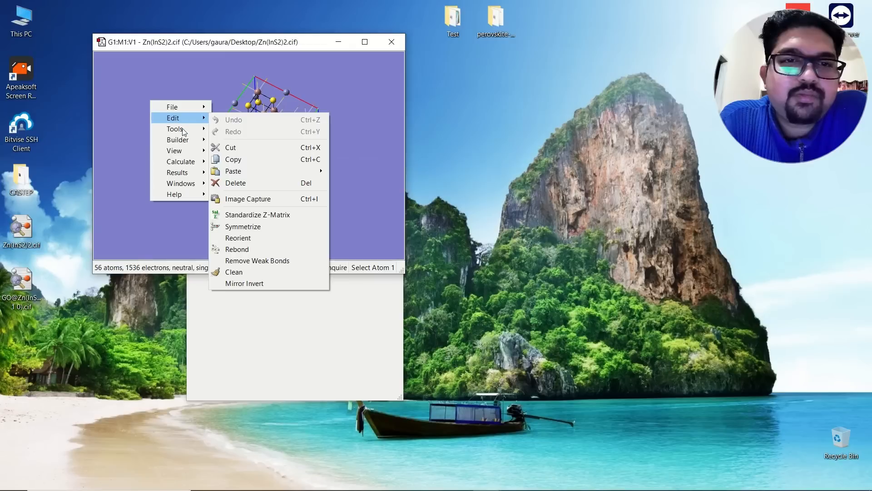
mouse_move(183, 131)
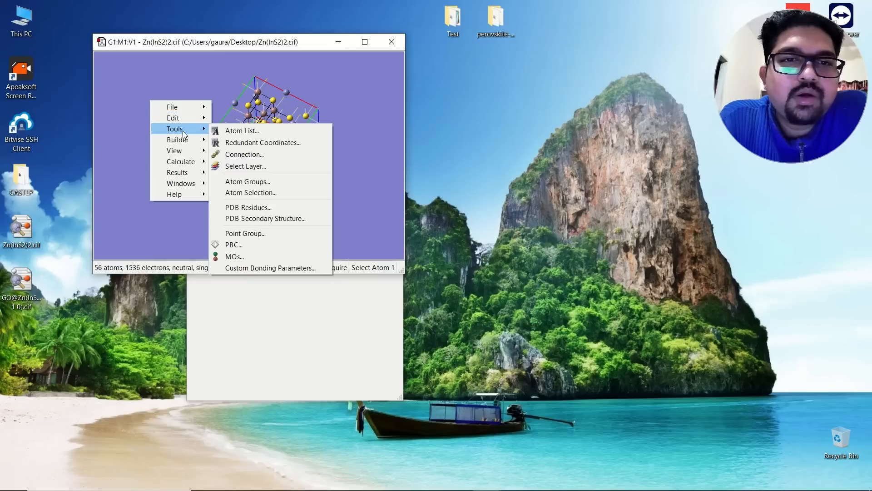
click(241, 247)
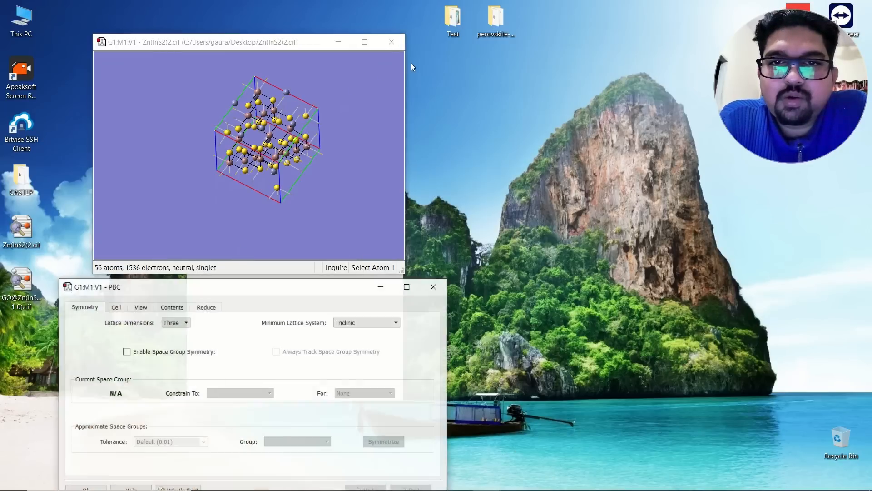
drag(298, 288, 514, 139)
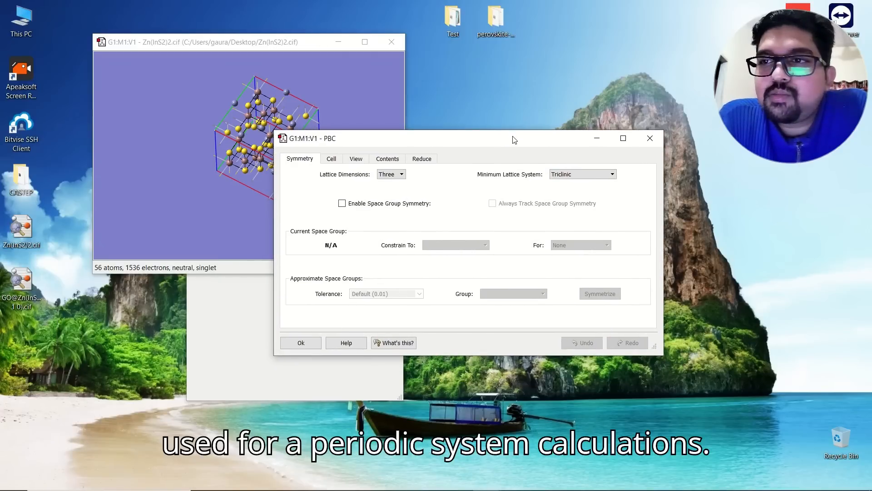
drag(514, 139, 517, 72)
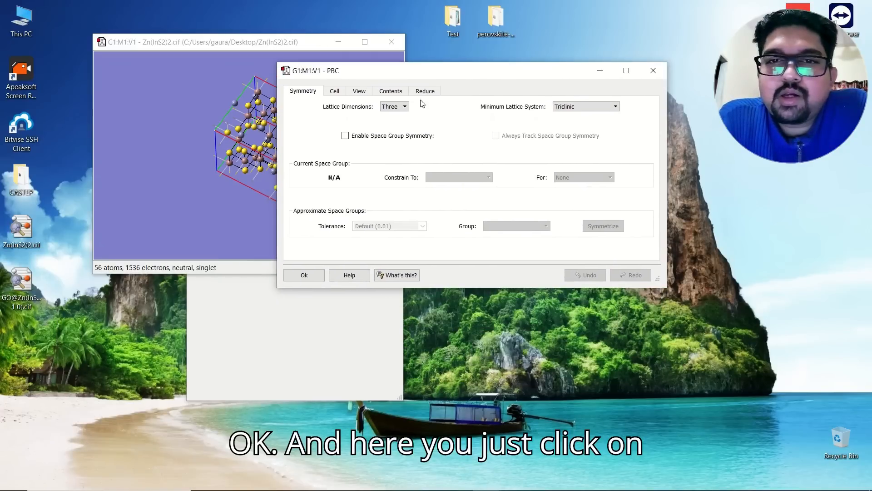
- Enable space group symmetry so the crystal is identified as 227 [F d -3 m :1], cubic
click(345, 136)
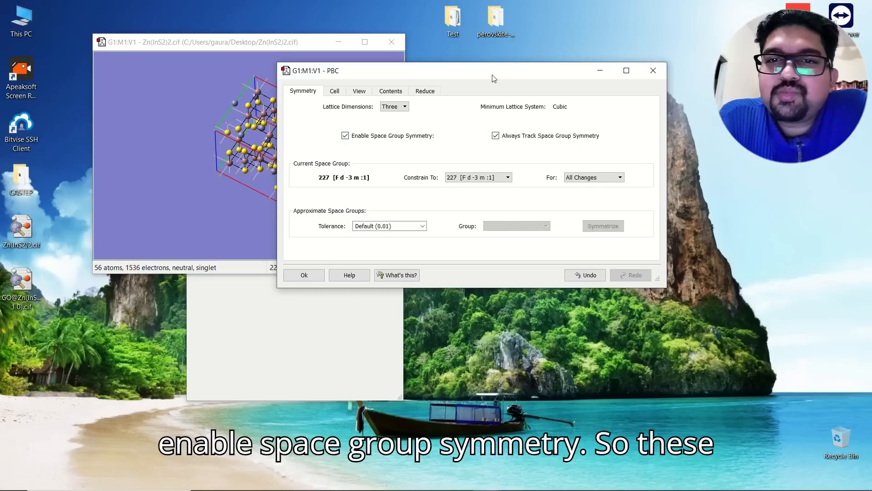
drag(494, 79, 572, 74)
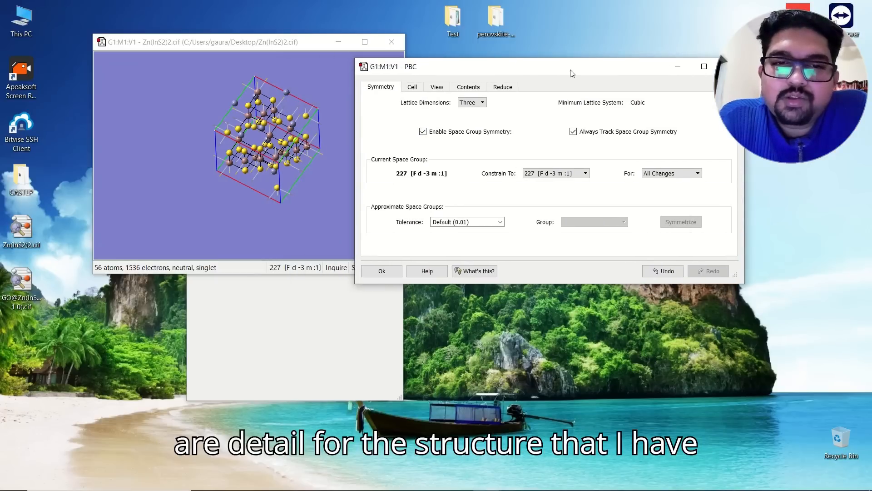
double_click(572, 73)
click(831, 7)
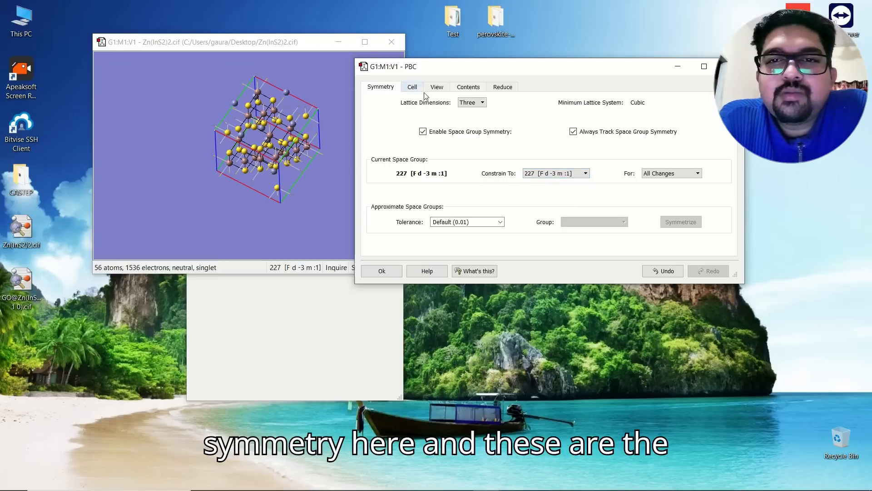
- Review cell lengths and angles, trying replication a of 2 before returning to 1
click(411, 88)
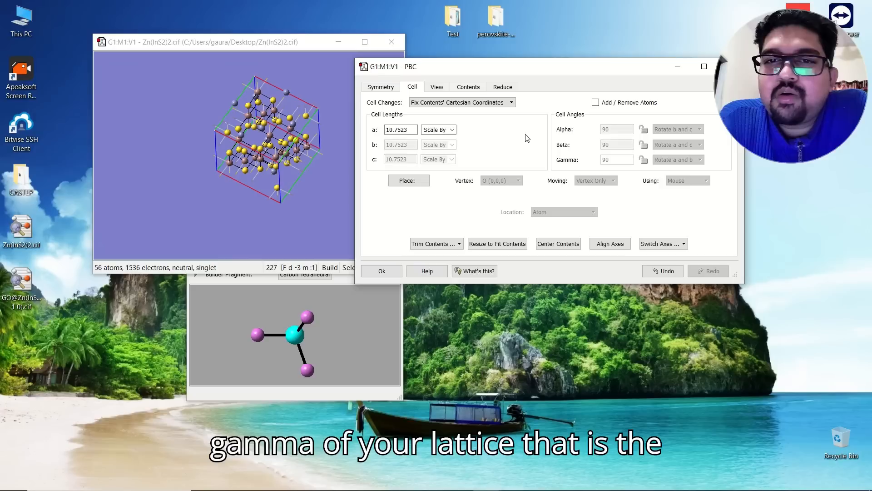
click(437, 87)
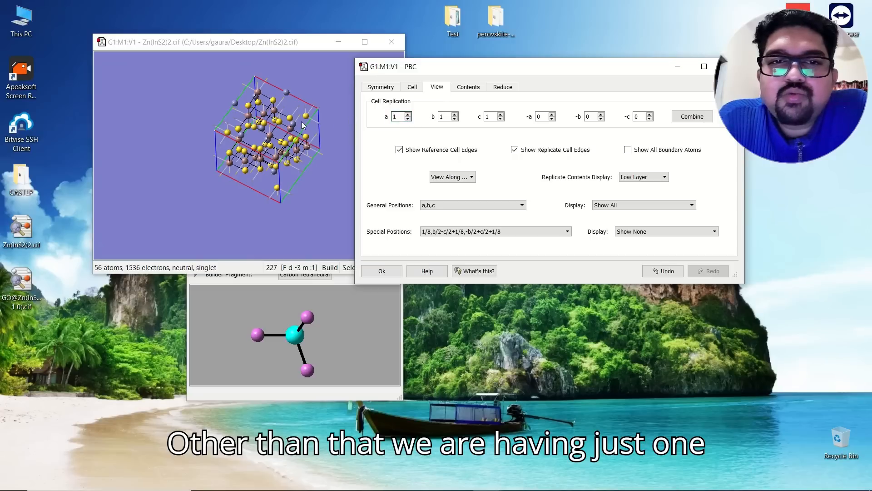
click(408, 114)
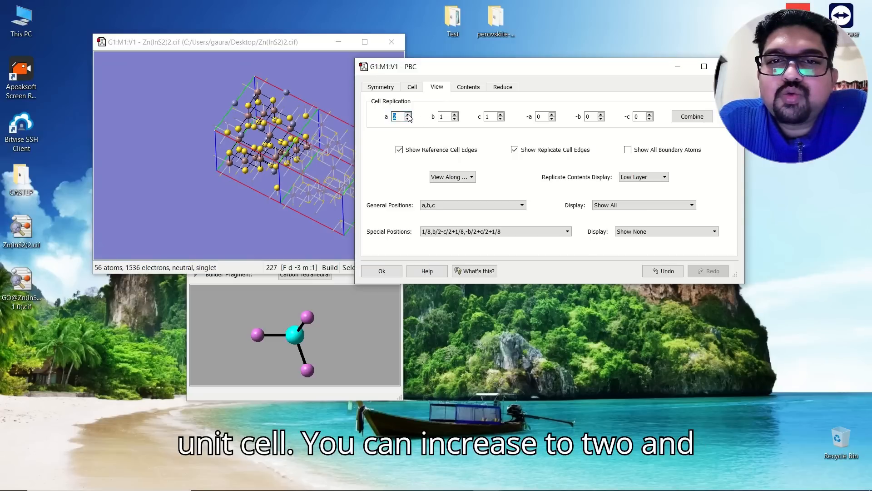
click(455, 114)
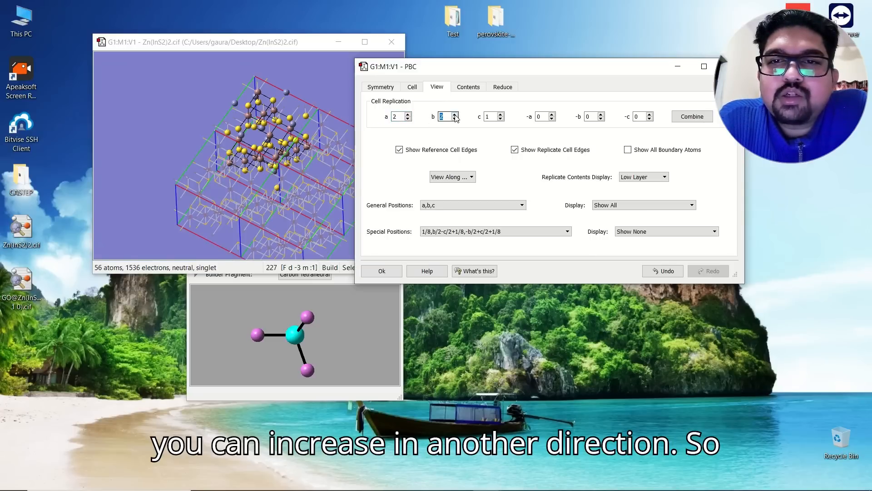
click(454, 119)
click(408, 119)
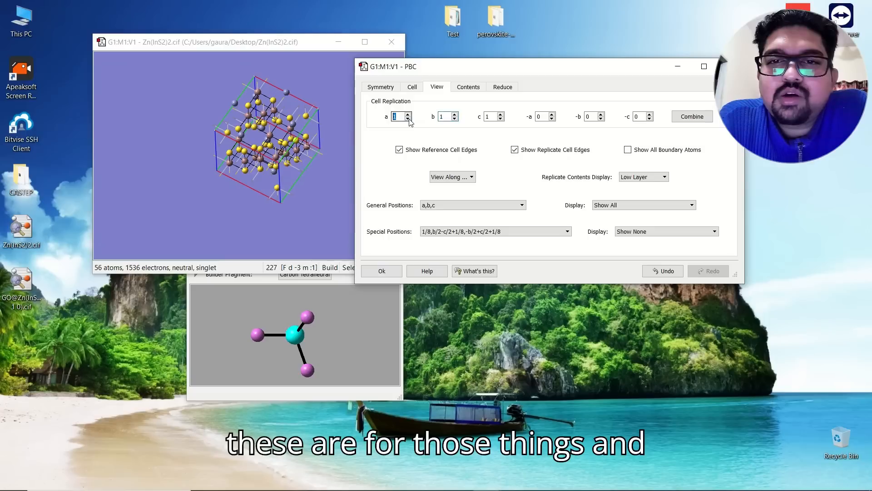
- Review the atom coordinates and reduction settings, then close the PBC dialog
click(472, 91)
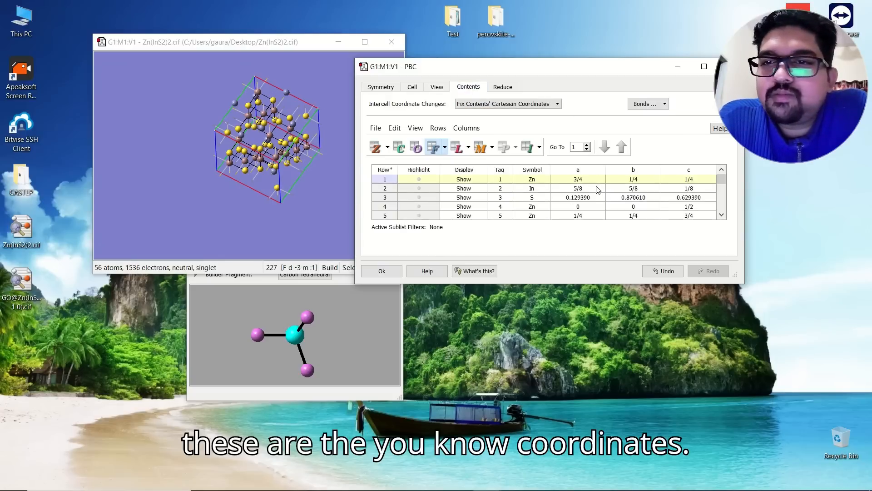
click(503, 89)
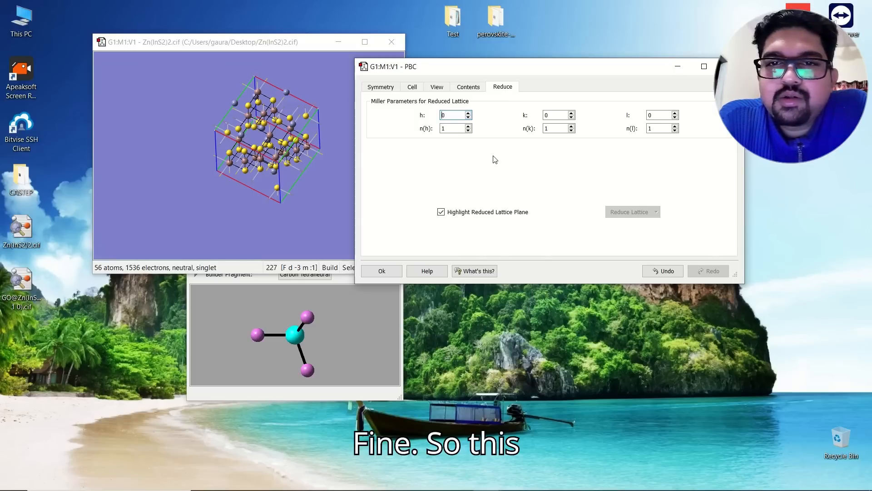
drag(616, 70, 559, 93)
click(673, 89)
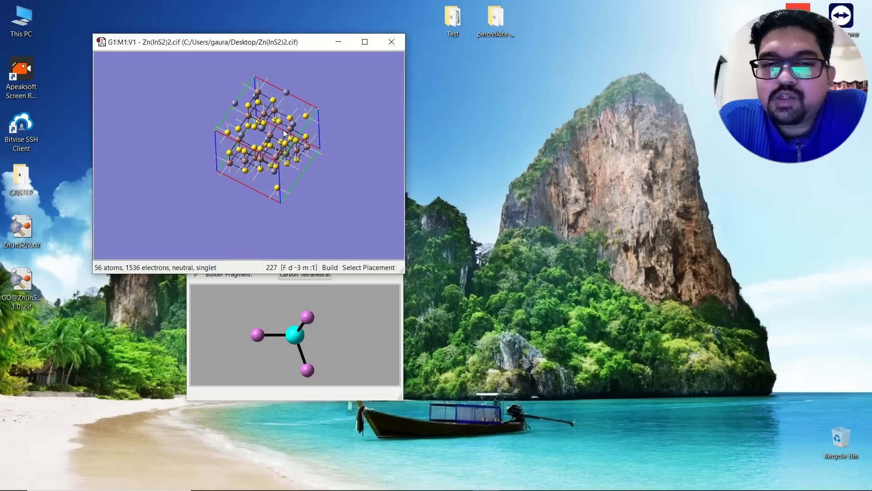
- Open the Gaussian Calculation Setup and toggle Use PBC off and back on
right_click(329, 92)
mouse_move(359, 153)
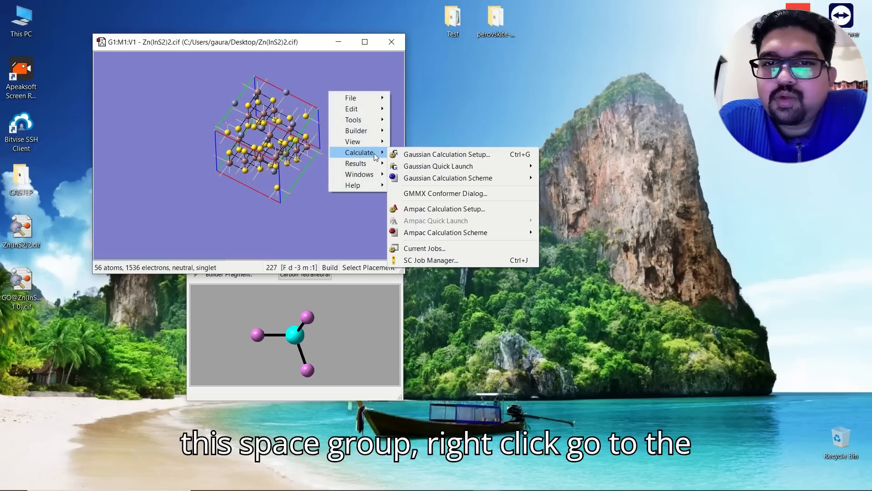
click(459, 155)
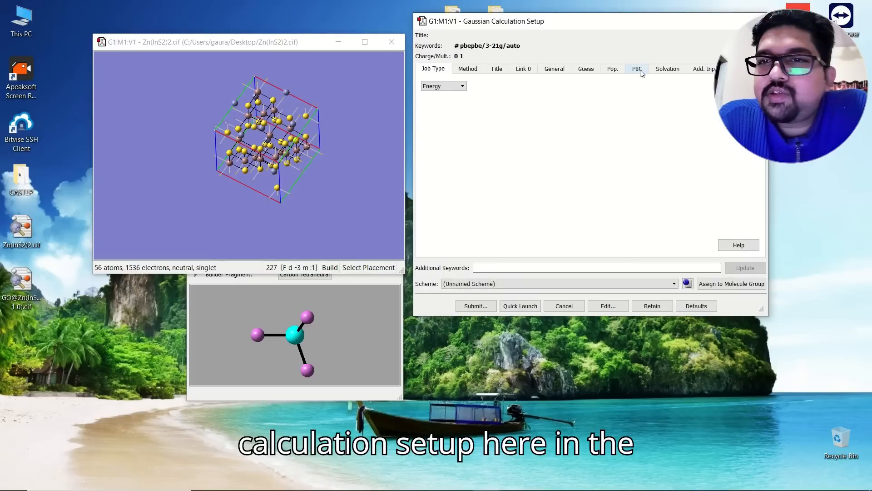
click(637, 69)
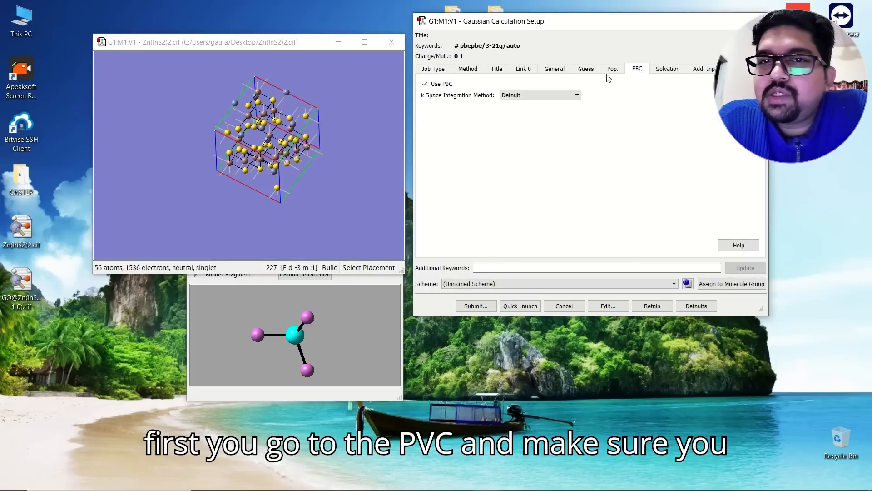
click(425, 84)
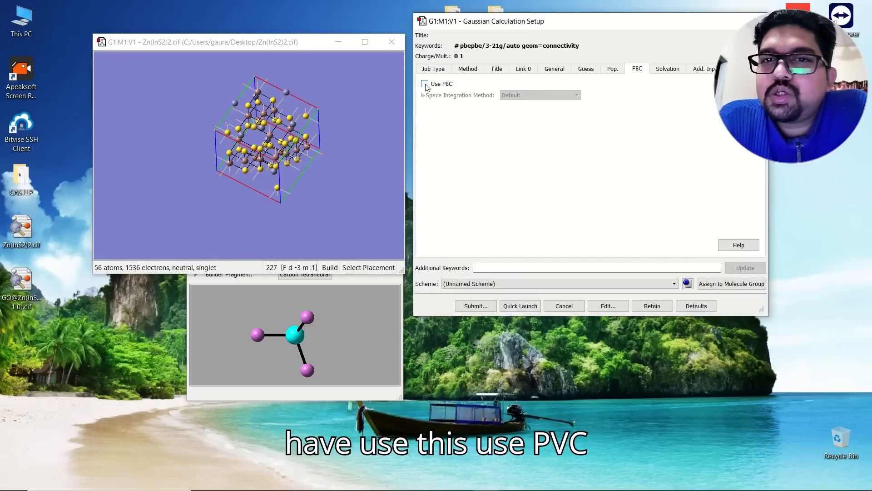
click(425, 84)
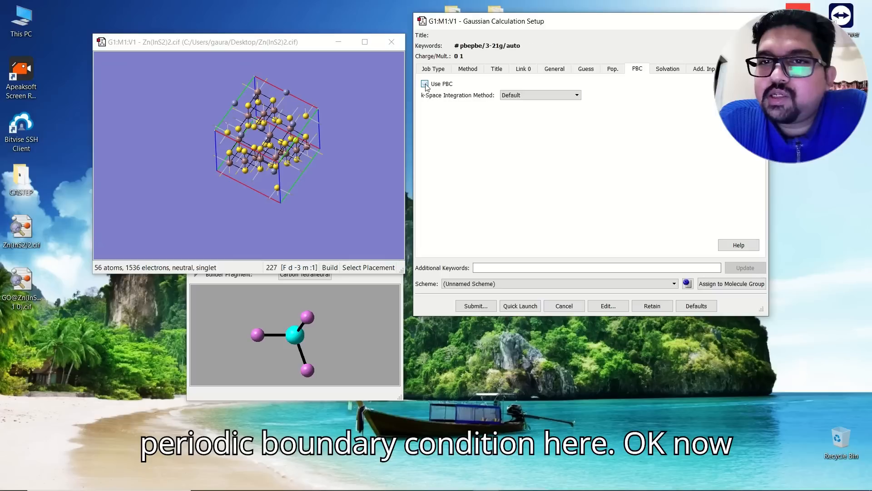
- Set the job type to Optimization
click(439, 71)
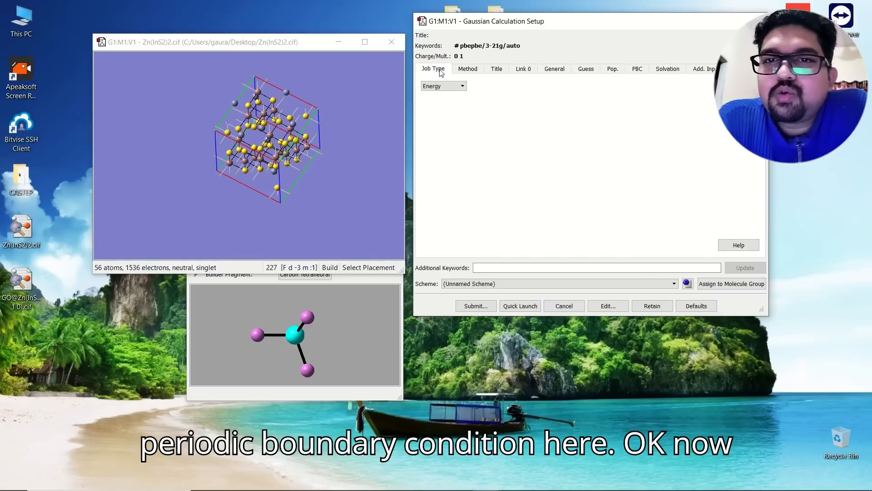
click(444, 86)
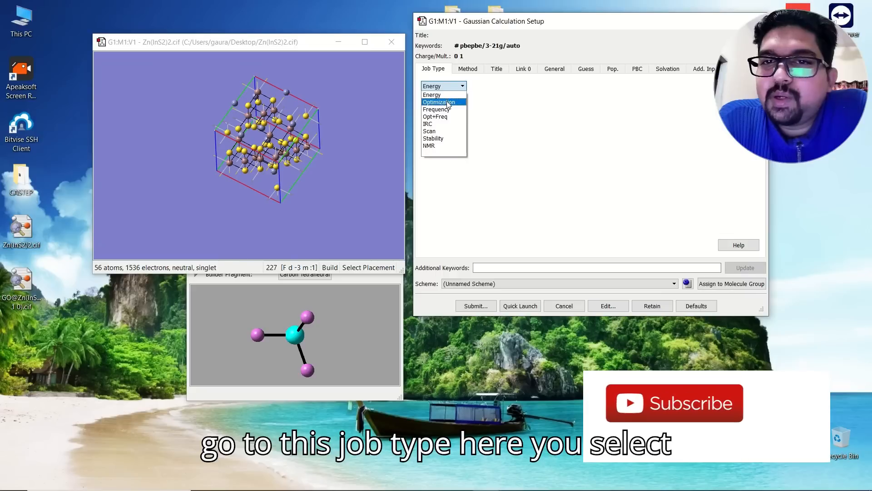
click(449, 103)
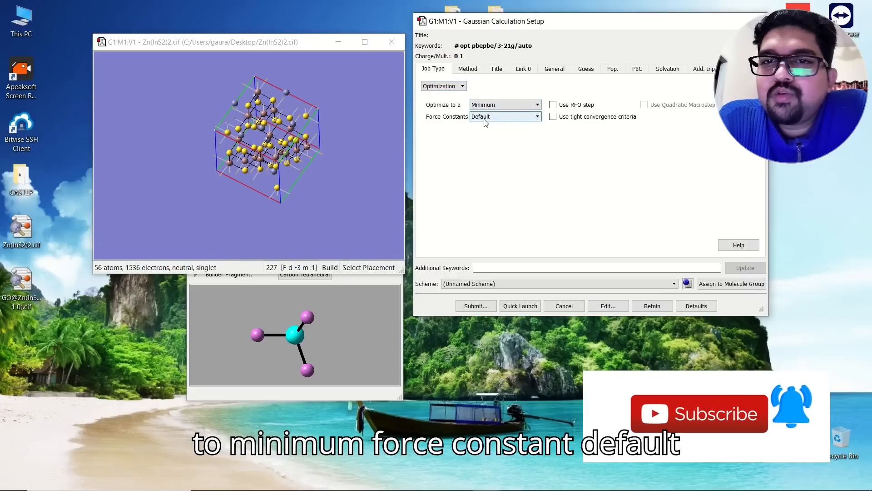
- Keep the method as ground-state DFT PBEPBE and the basis set as 3-21G
click(467, 69)
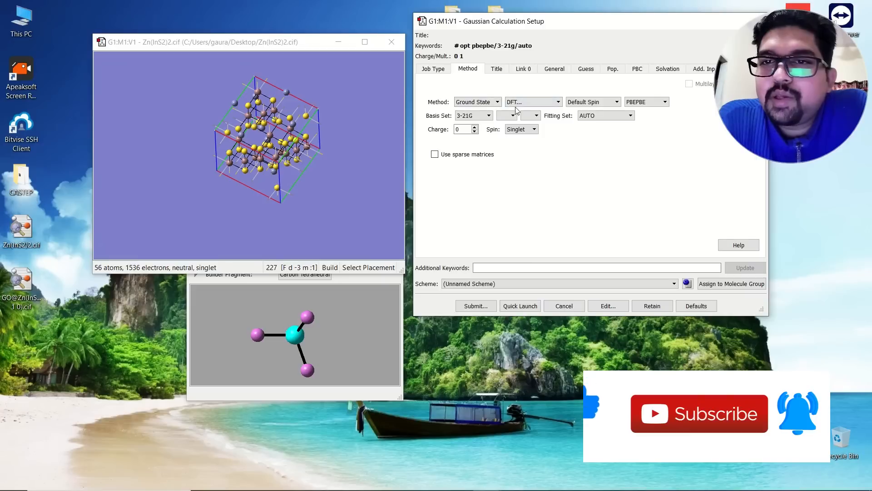
click(526, 103)
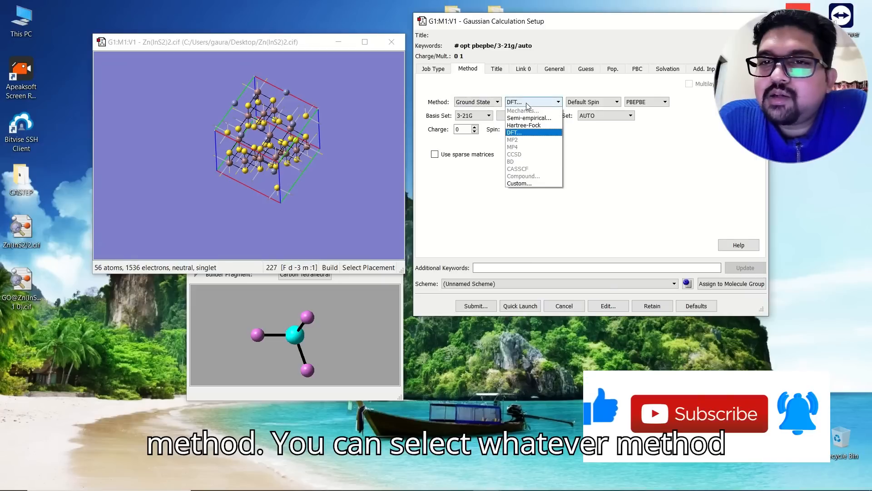
click(515, 133)
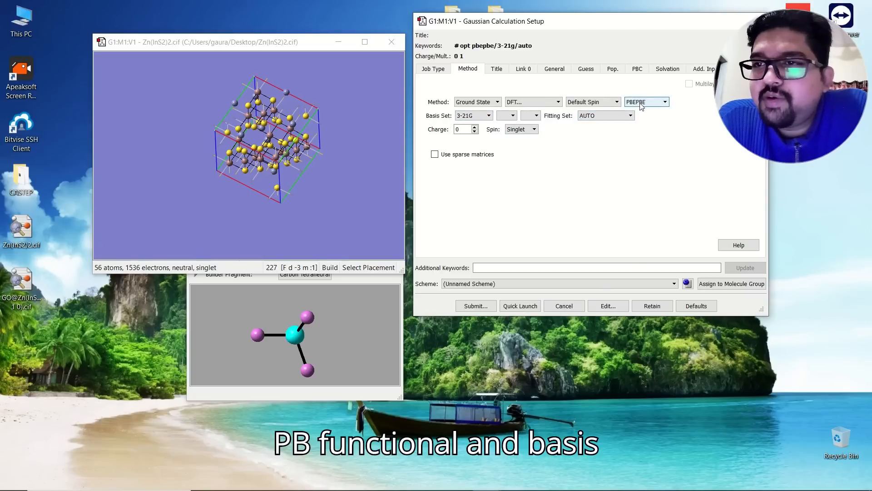
click(457, 116)
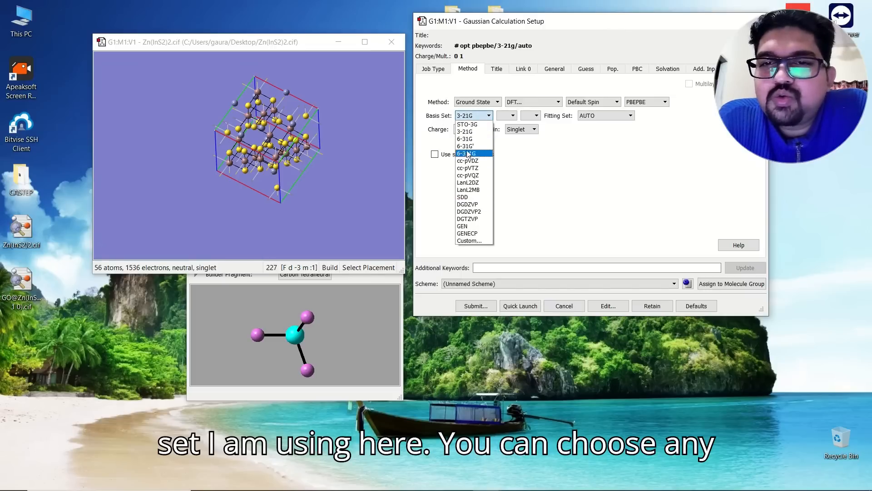
click(465, 132)
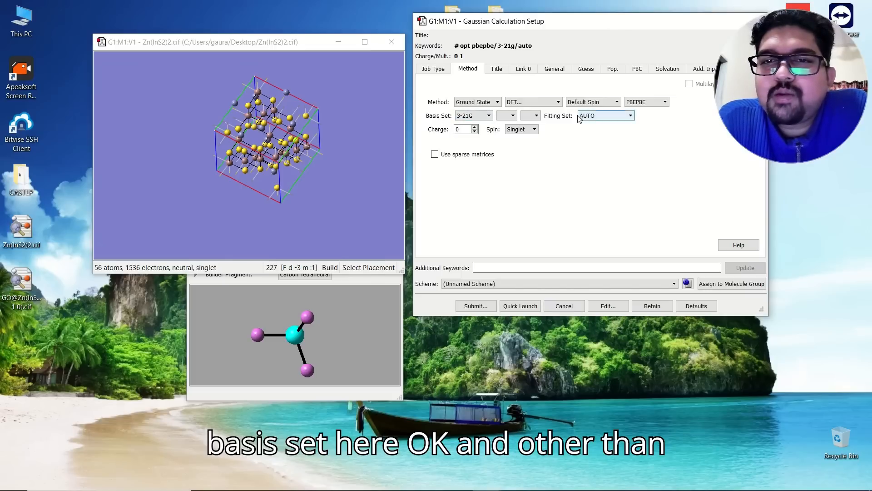
click(504, 72)
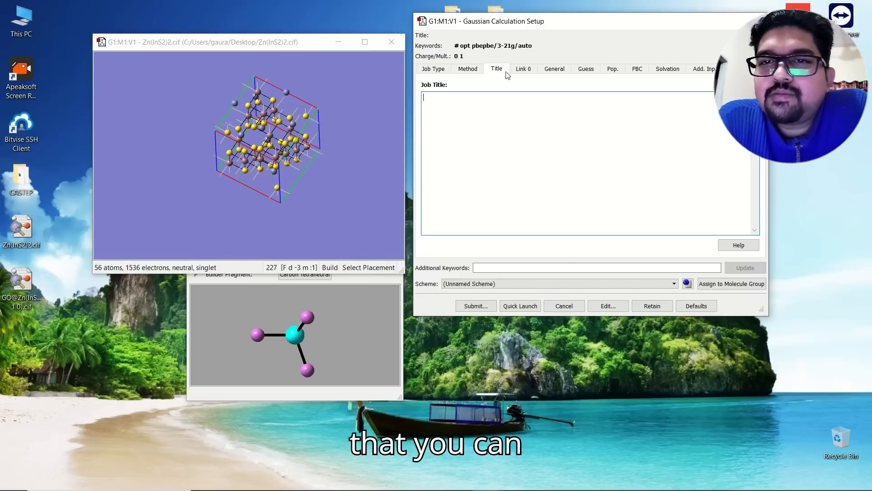
- Check Link 0's 1500 MB memory and 3 processors, then review General, Guess and Pop. options
click(527, 70)
click(553, 70)
click(524, 69)
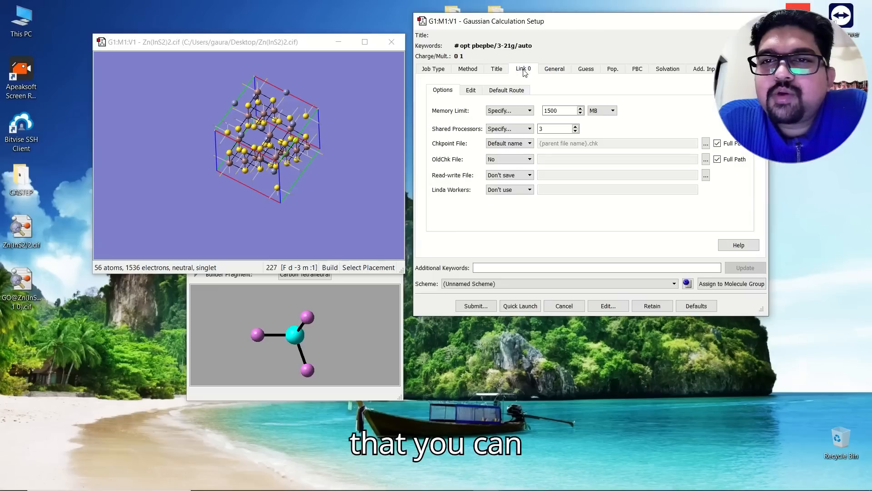
click(557, 111)
click(542, 129)
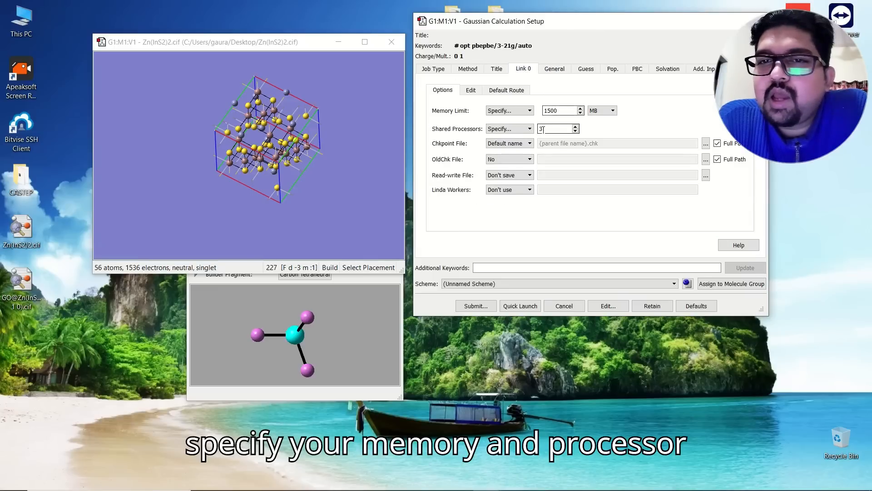
click(555, 69)
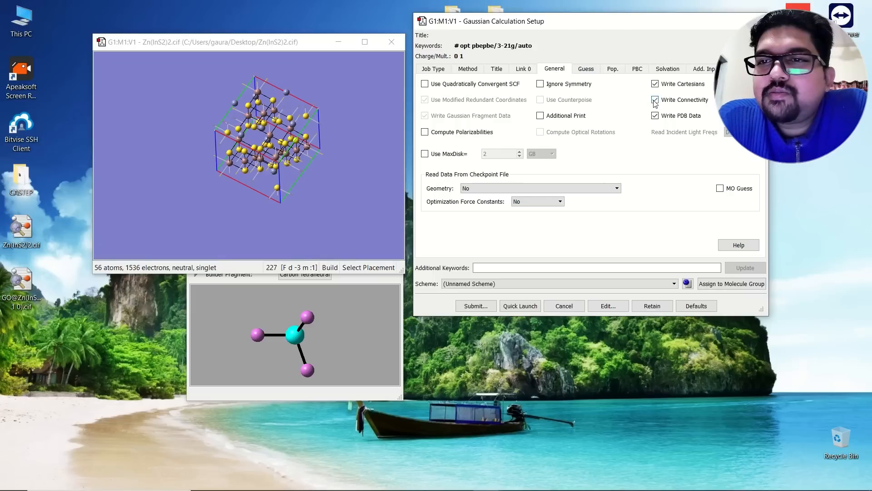
click(581, 72)
click(616, 72)
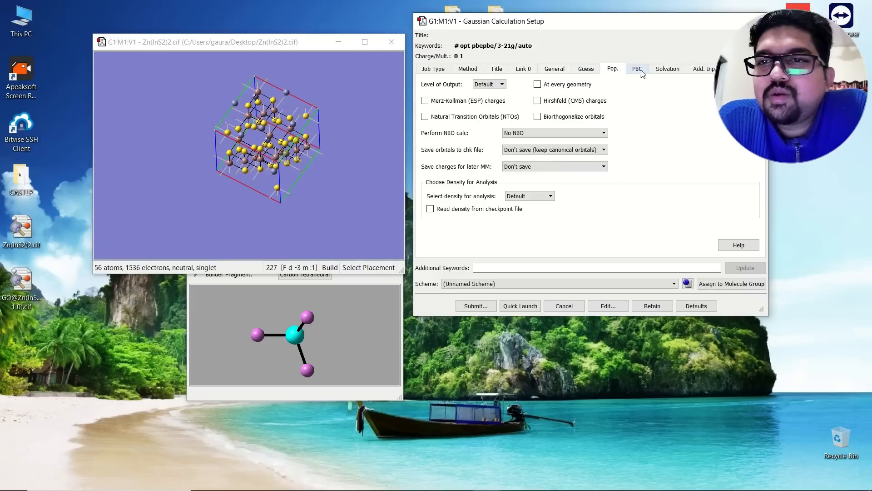
click(645, 73)
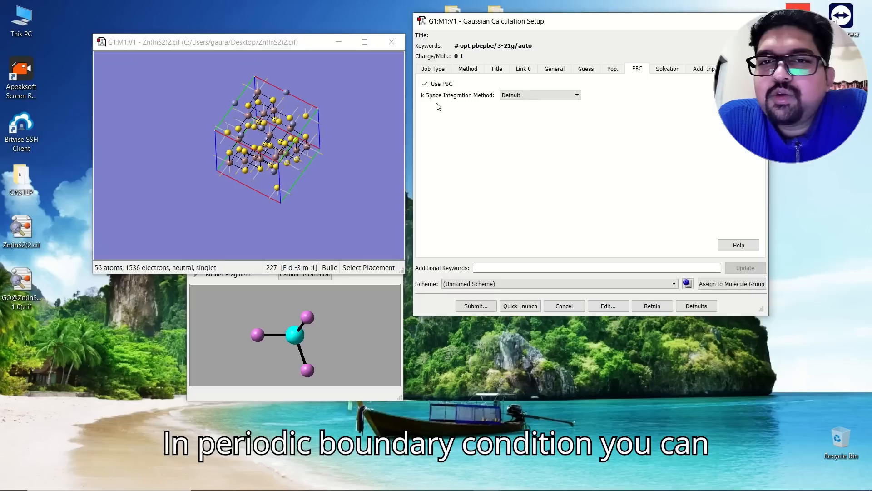
- Set k-space integration to a specified number of 2 k-points (pbc=nkpoints=2)
click(517, 97)
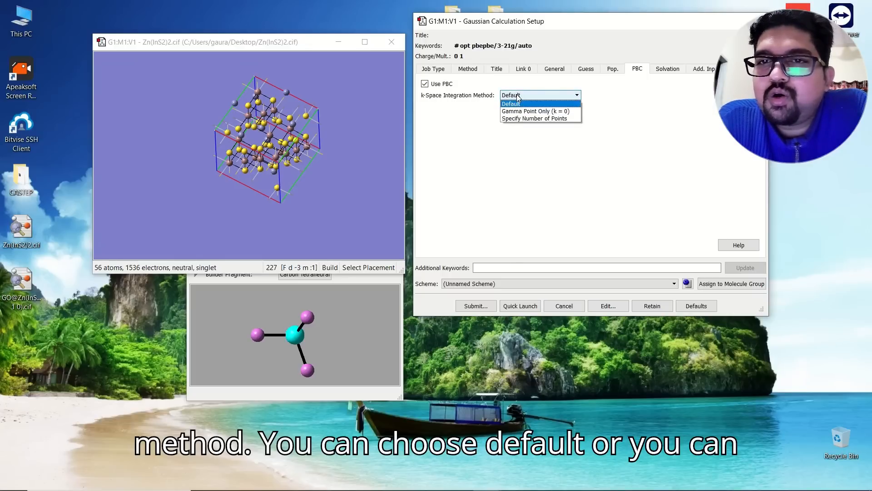
click(529, 118)
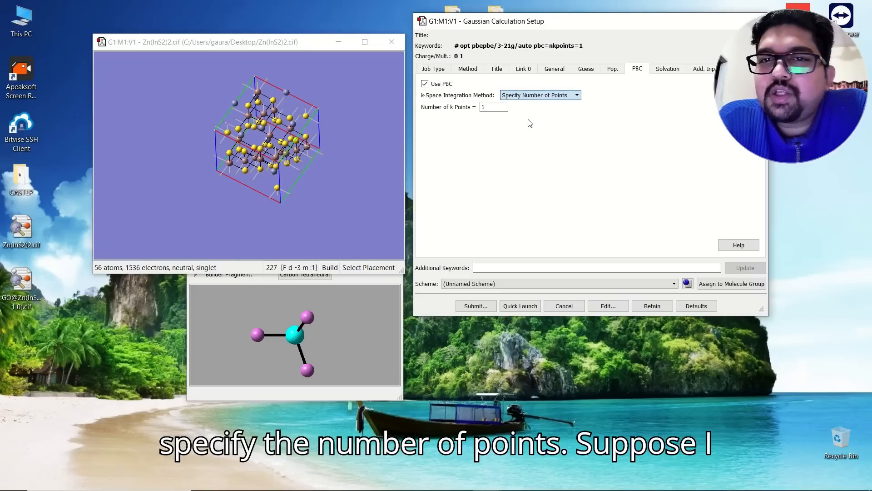
click(489, 107)
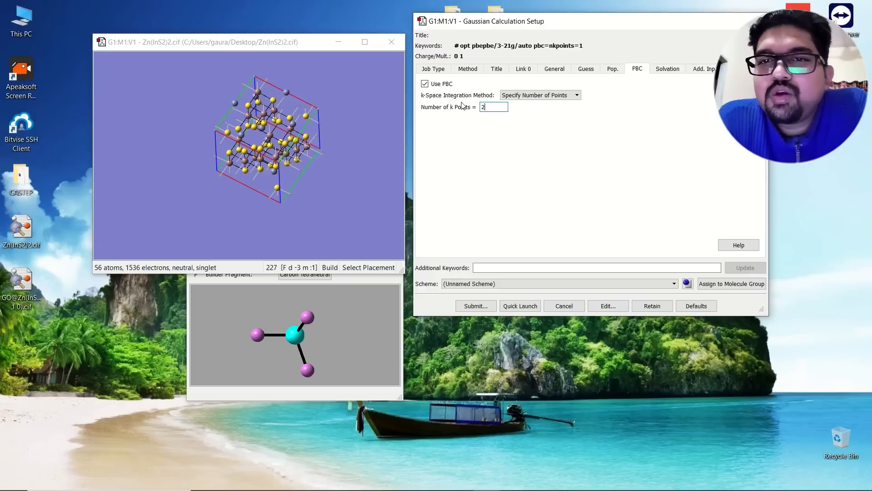
click(667, 70)
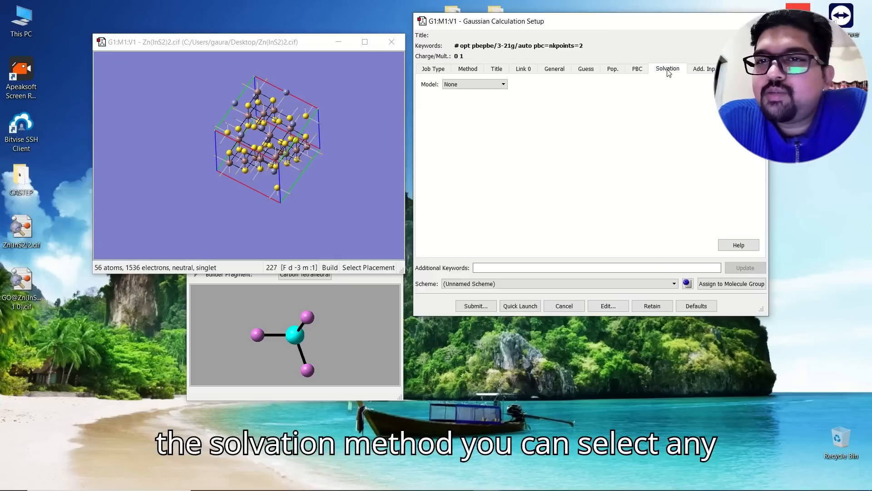
click(463, 84)
click(480, 87)
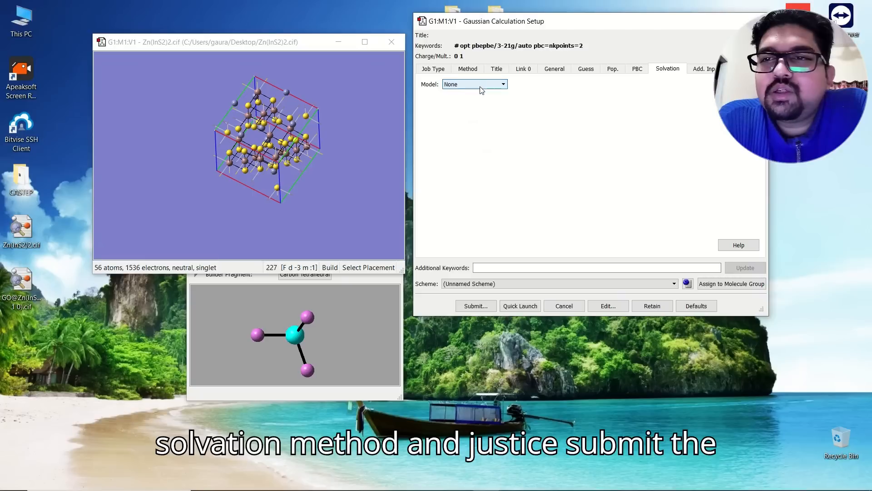